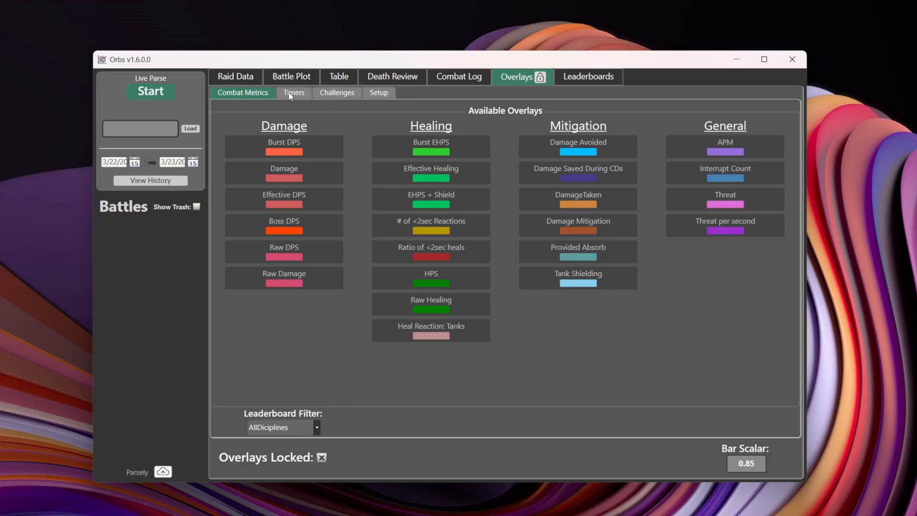
Open the overlay timers and examine the available timer types and the discipline ability timer categories
click(290, 95)
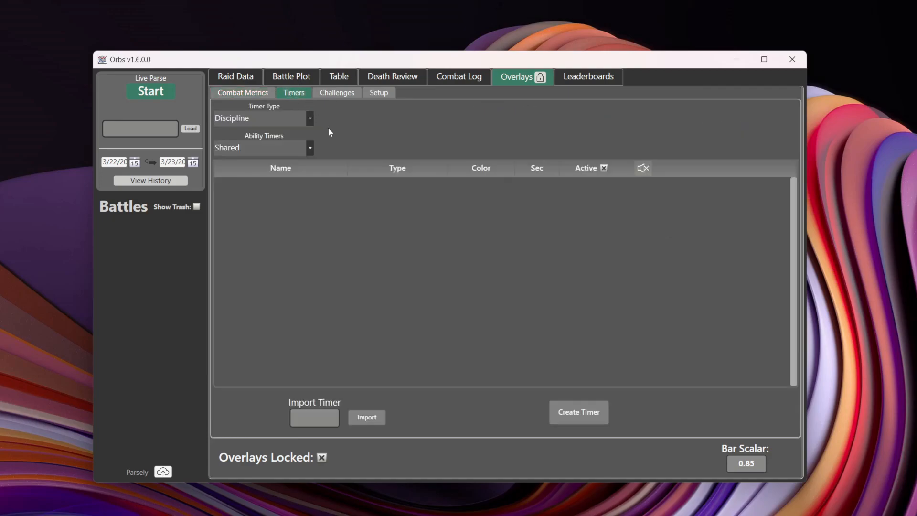
click(311, 117)
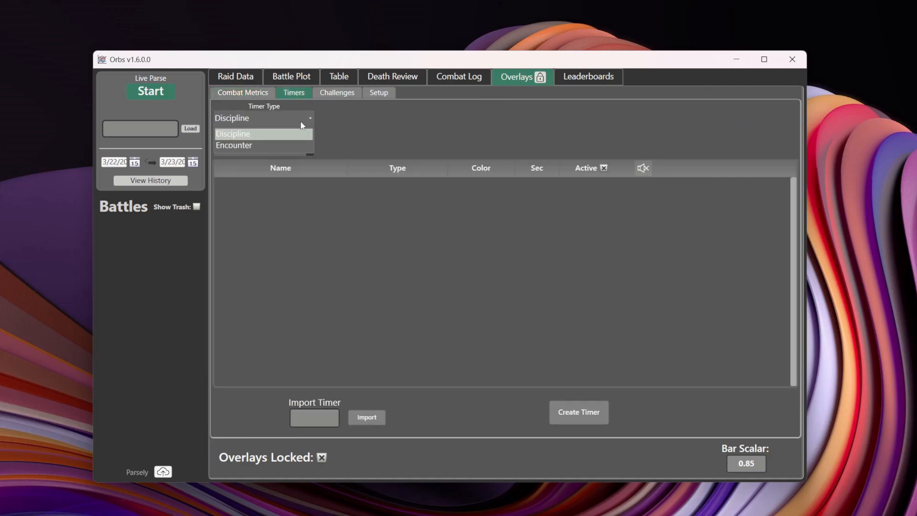
click(311, 118)
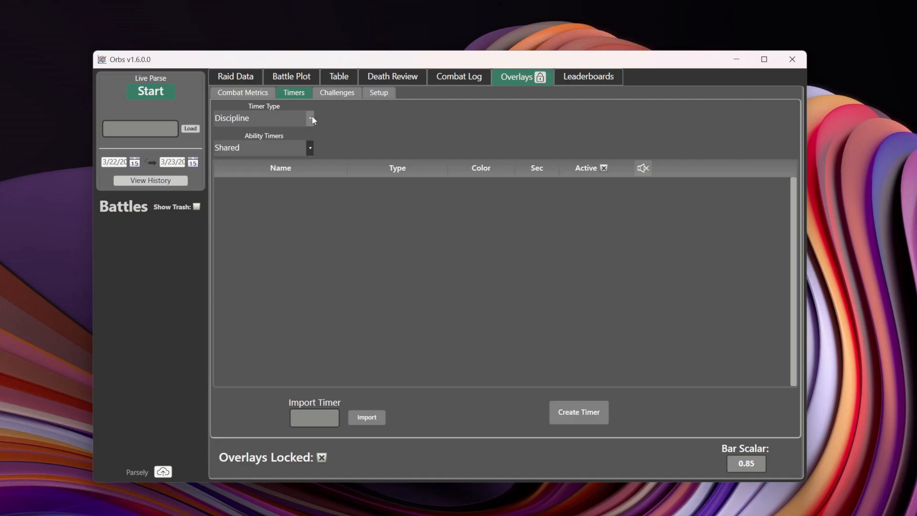
click(310, 147)
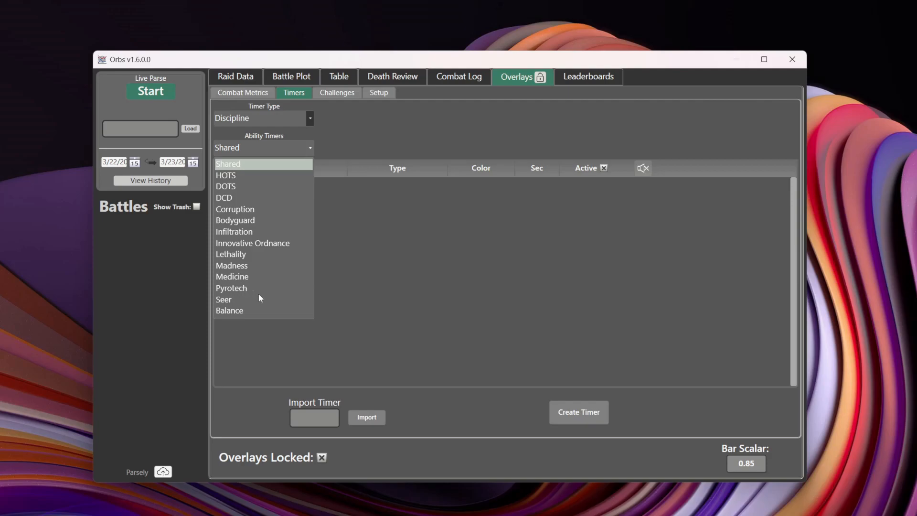
click(308, 148)
Show the encounter timers for the Apex Vanguard boss in Dxun and look through them
click(309, 118)
click(262, 144)
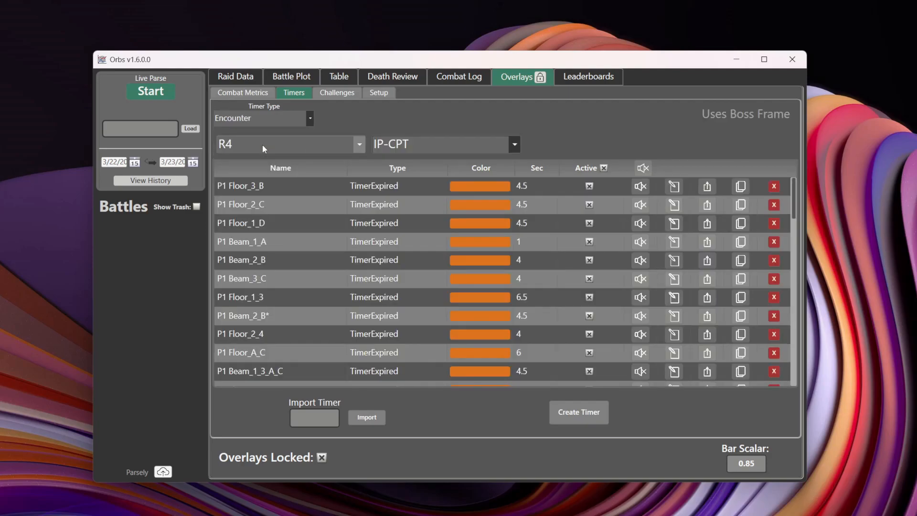
click(316, 149)
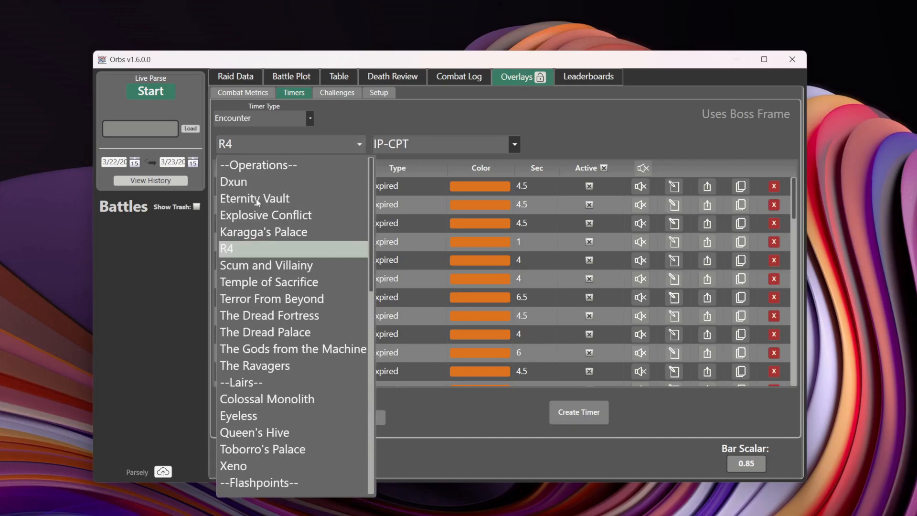
click(239, 186)
click(413, 142)
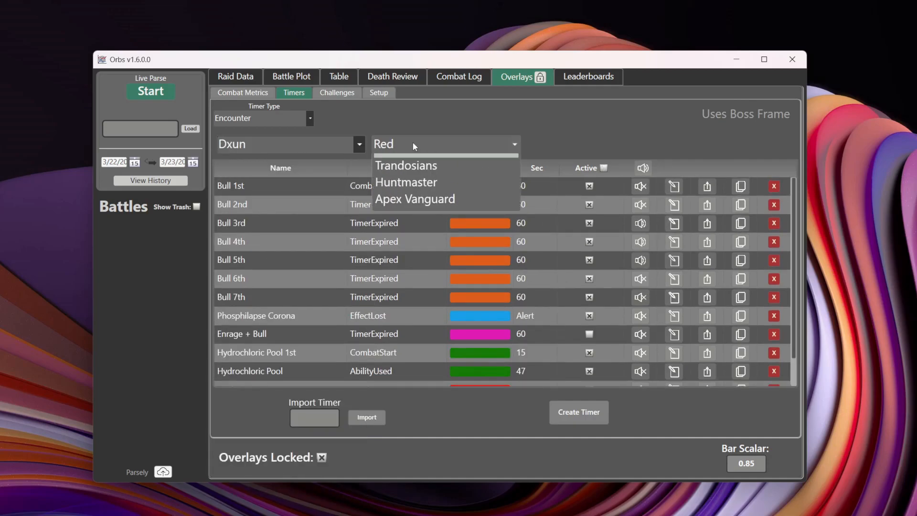
click(401, 216)
scroll(422, 242, down, 6)
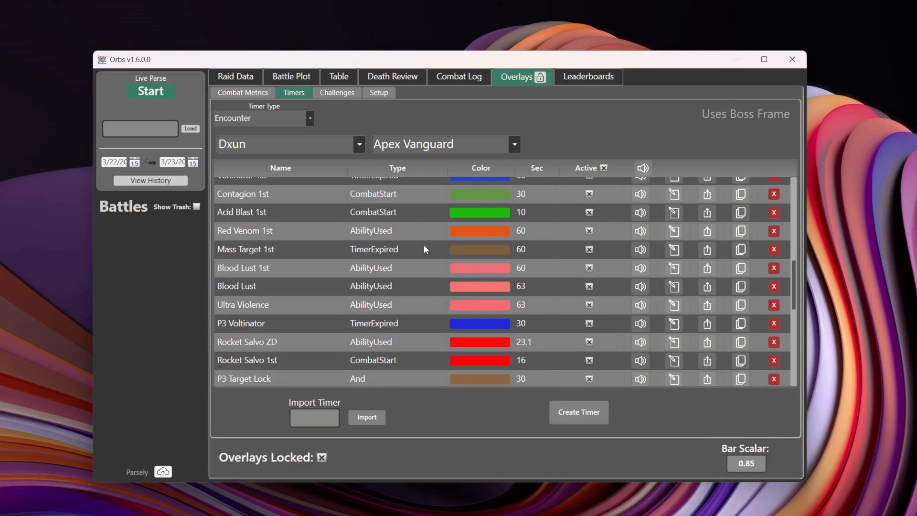
scroll(422, 244, up, 4)
scroll(421, 244, up, 4)
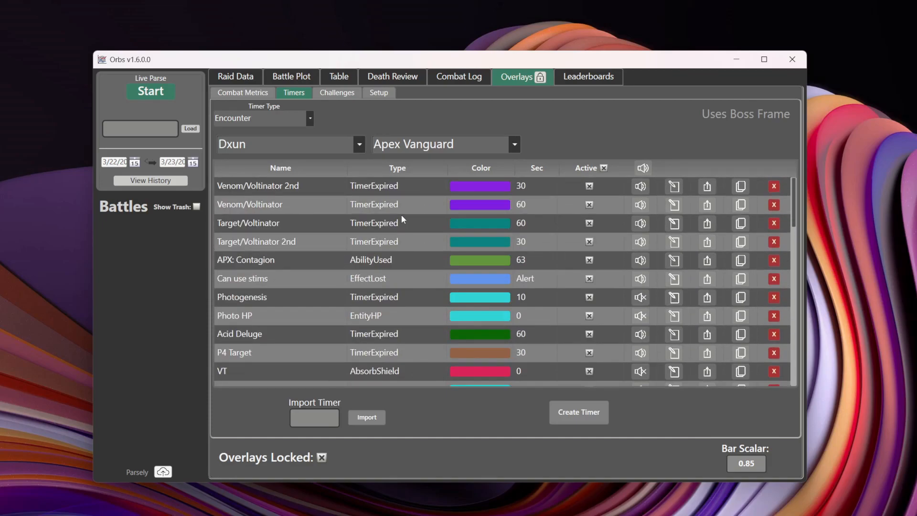
Return to the Discipline timers and start a new shared timer named "Test Timer"
click(296, 116)
click(239, 134)
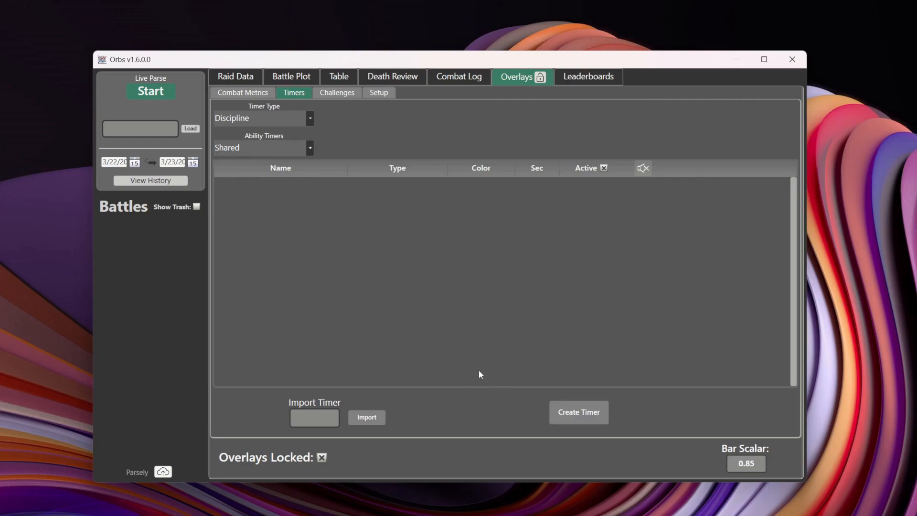
click(578, 411)
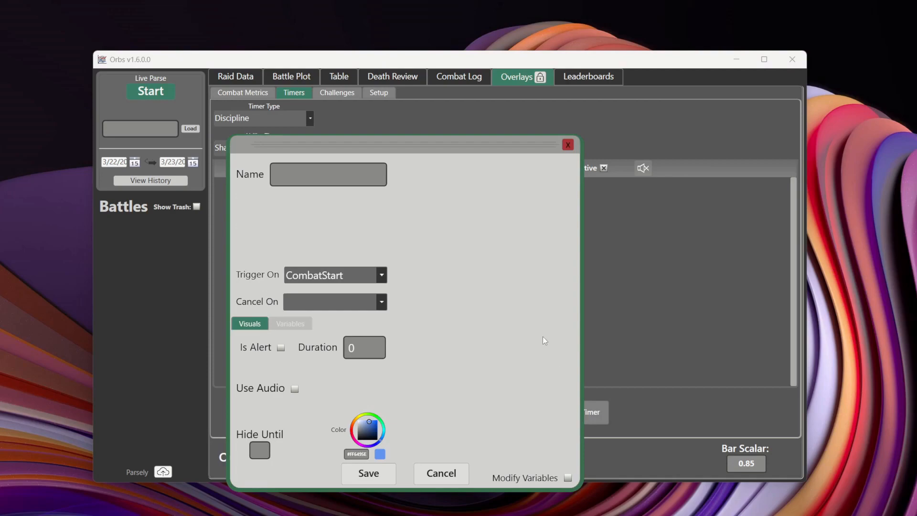
drag(432, 147, 497, 125)
click(419, 159)
text(Test Timer)
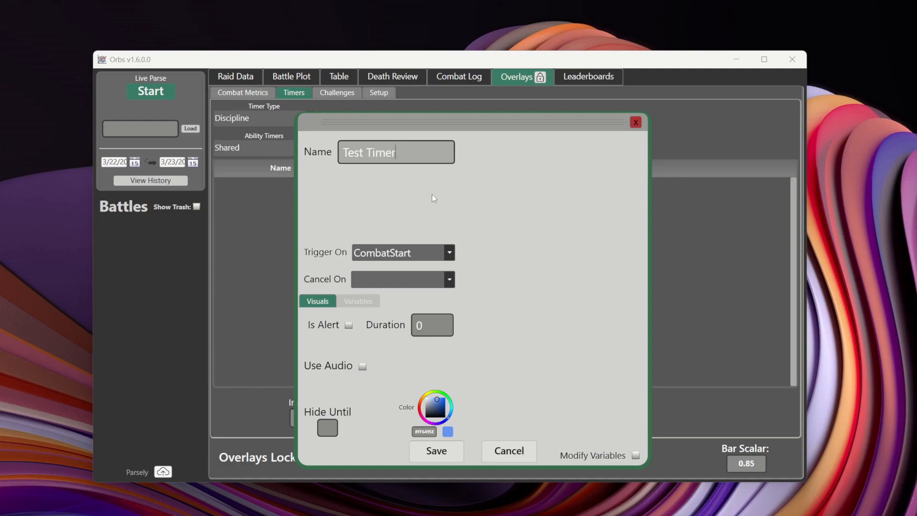
Set the new timer to trigger on EffectGained
click(446, 252)
scroll(411, 319, up, 1)
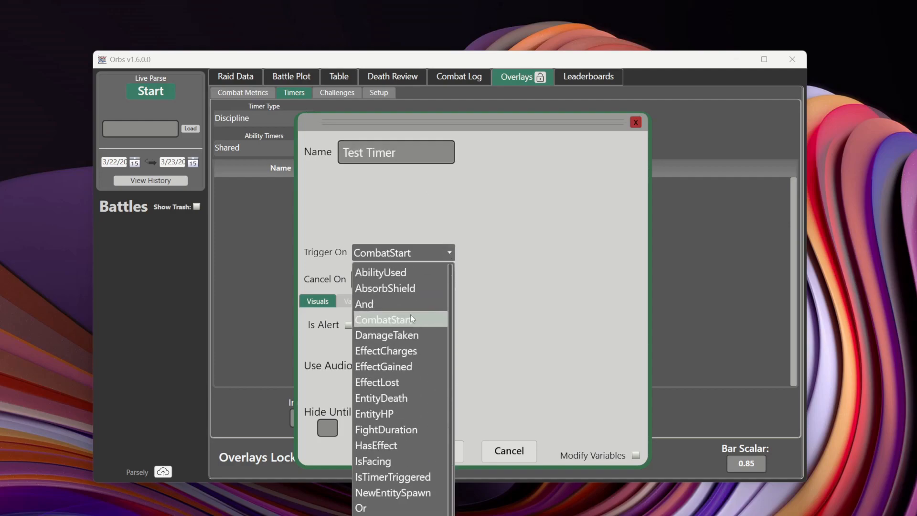
scroll(407, 403, down, 1)
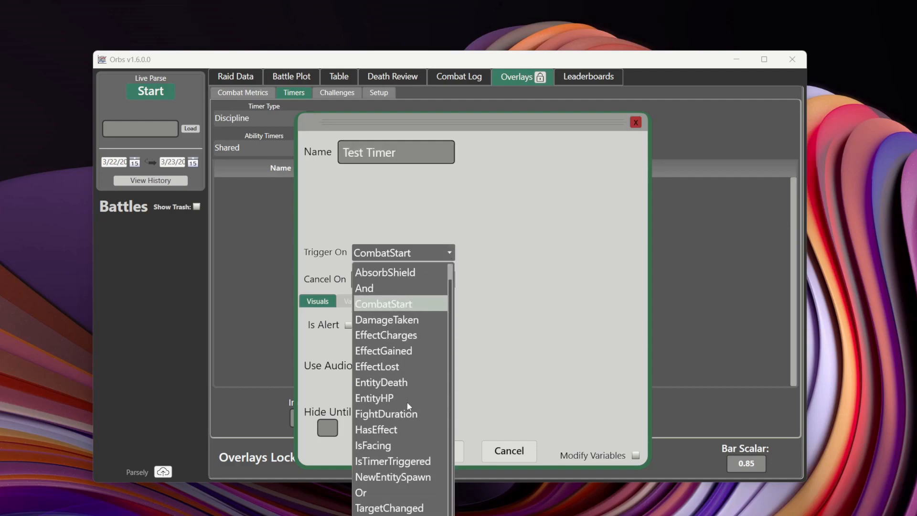
scroll(413, 492, up, 1)
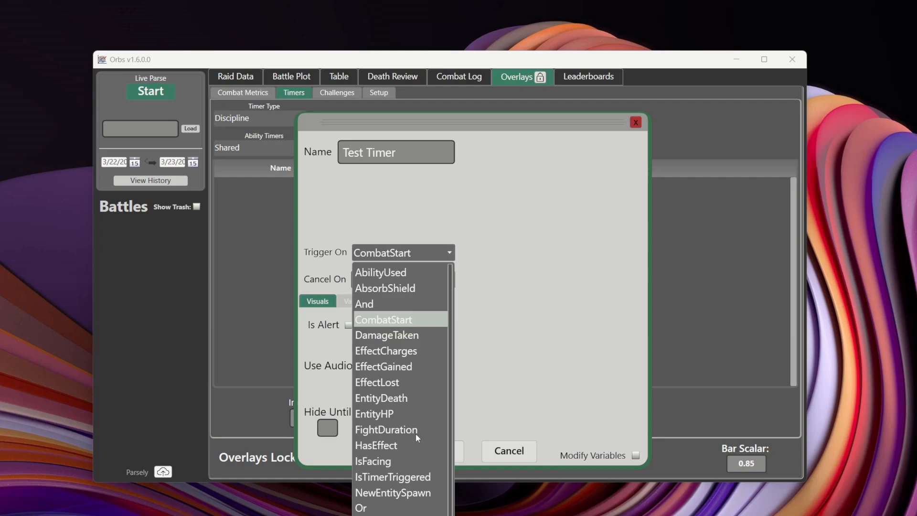
click(392, 366)
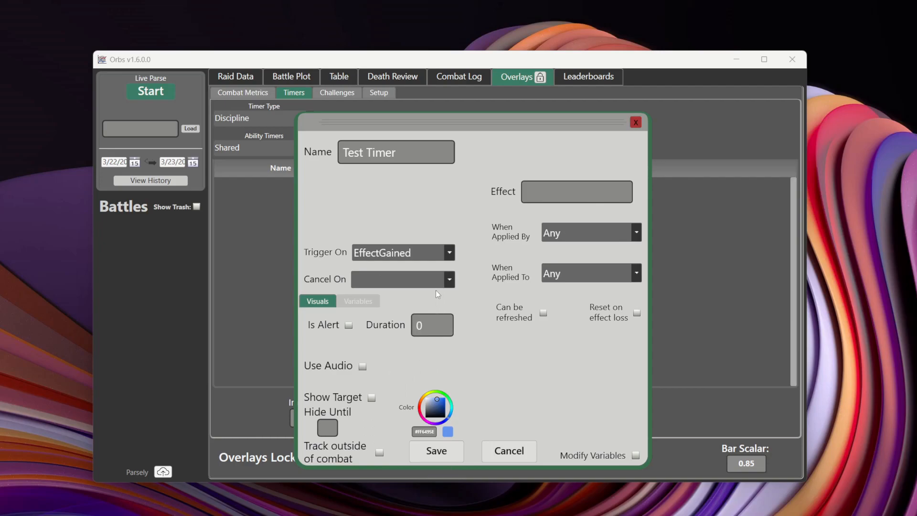
click(541, 191)
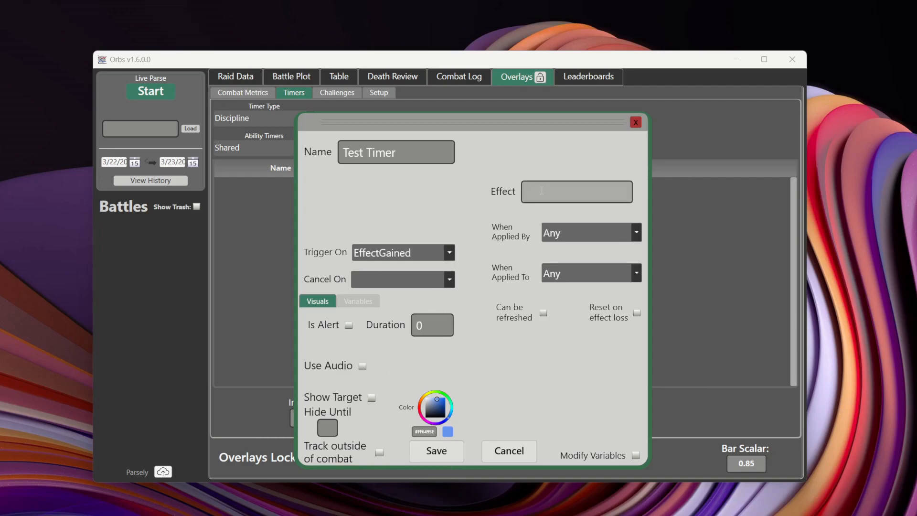
key(ctrl+v)
click(625, 234)
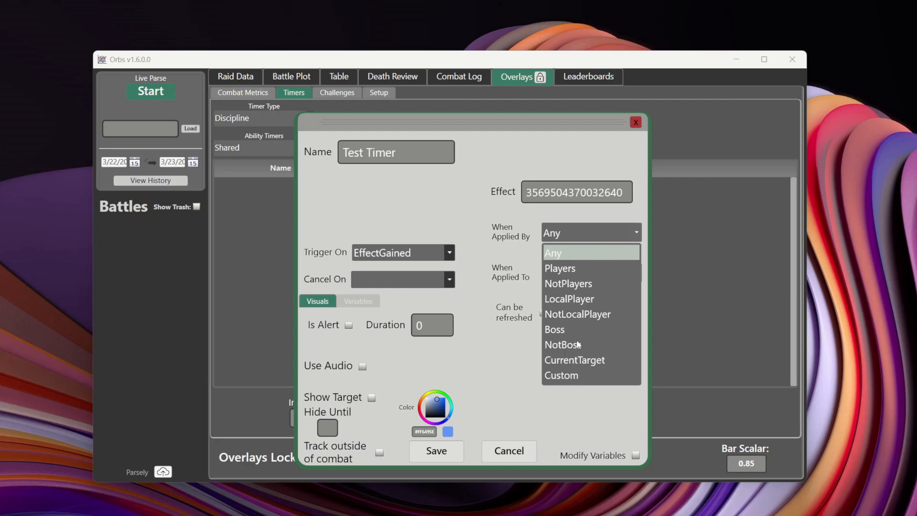
click(546, 253)
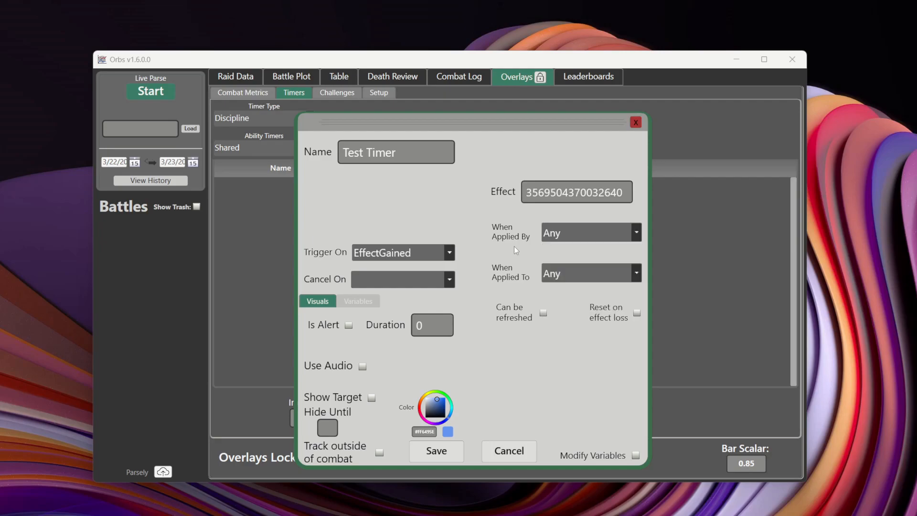
click(587, 273)
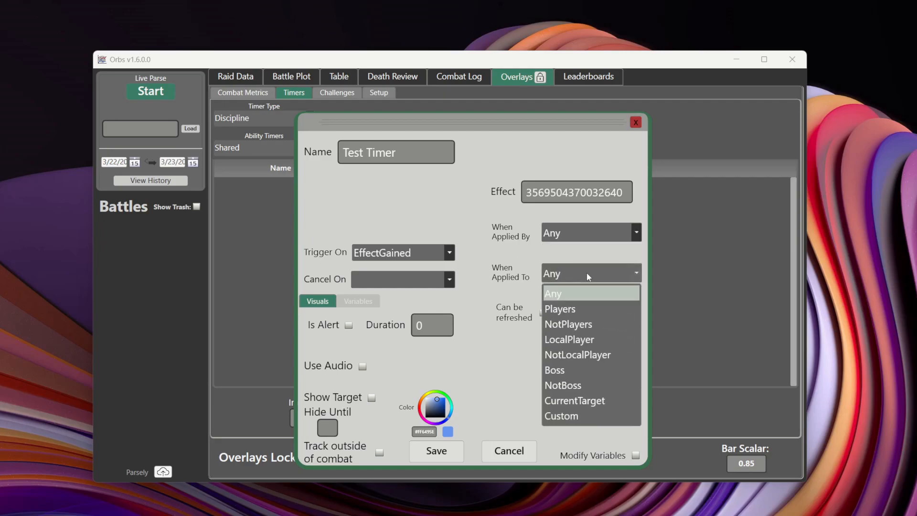
click(562, 340)
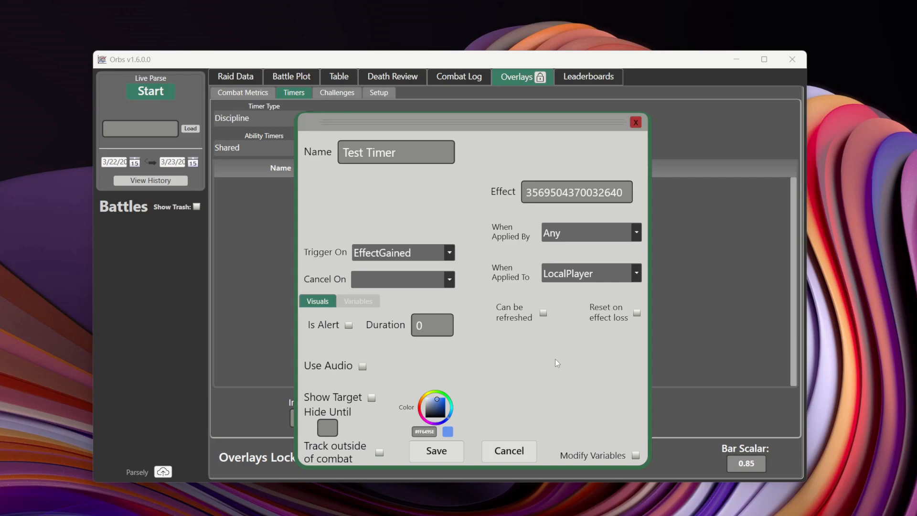
Try making the timer refreshable by MyAbility in place of its own effect
click(542, 314)
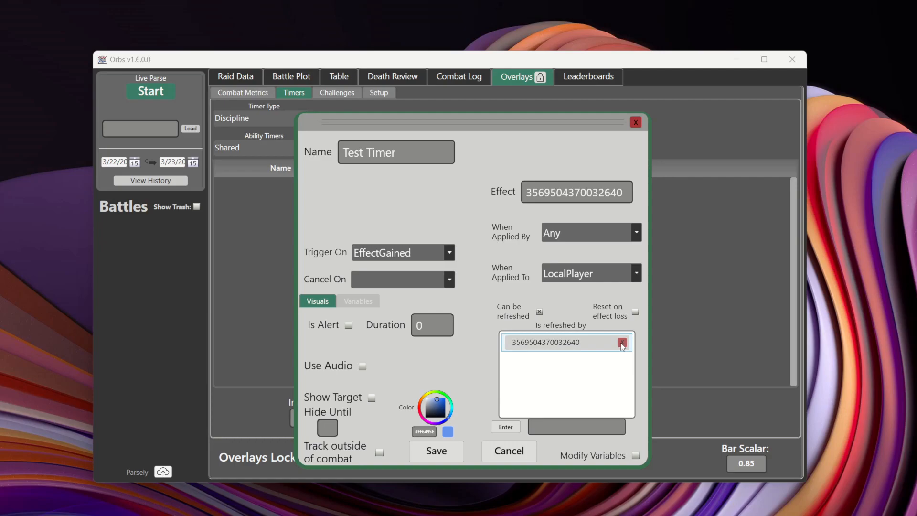
click(623, 342)
click(552, 421)
text(MyAbility)
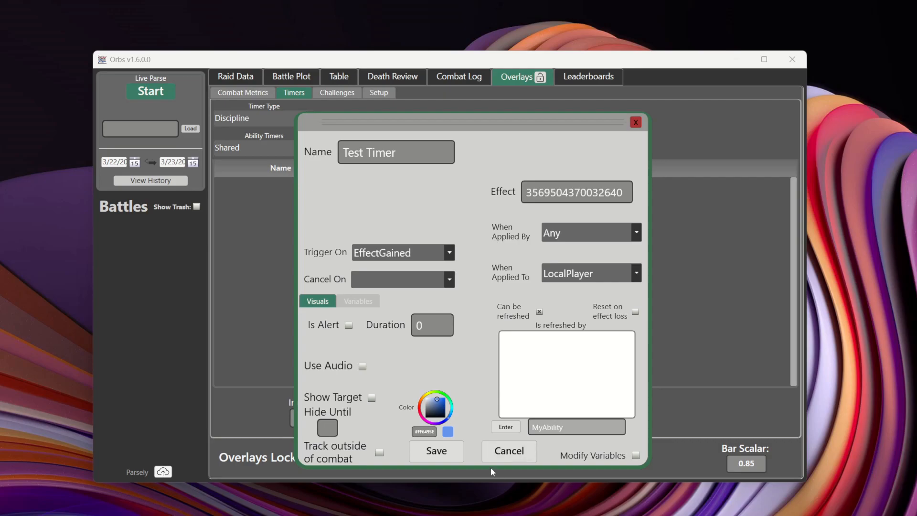
click(506, 427)
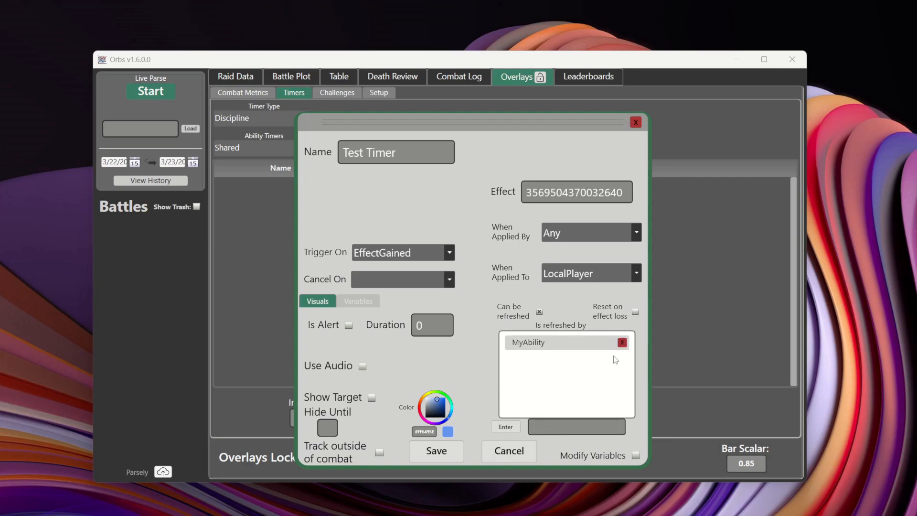
click(622, 343)
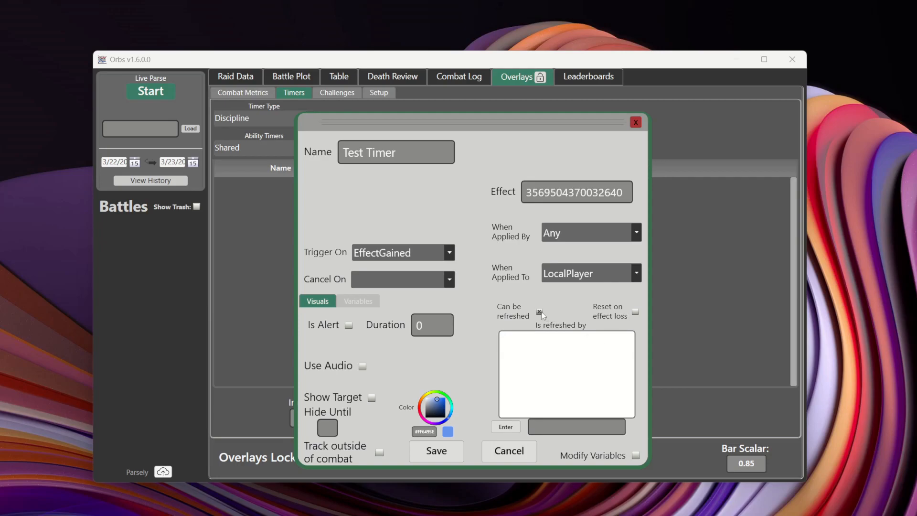
click(540, 312)
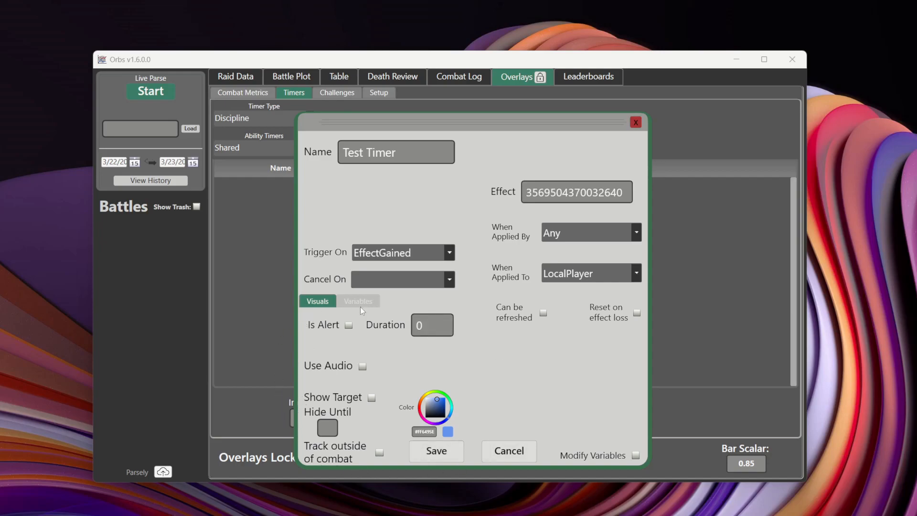
Try the variable modification options and an alert with the text "Hi Mom!" on the timer
click(635, 455)
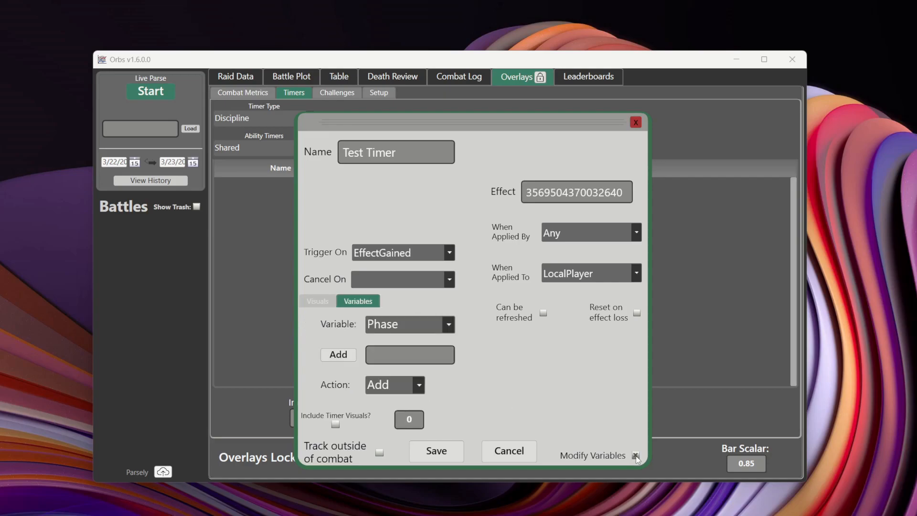
click(635, 455)
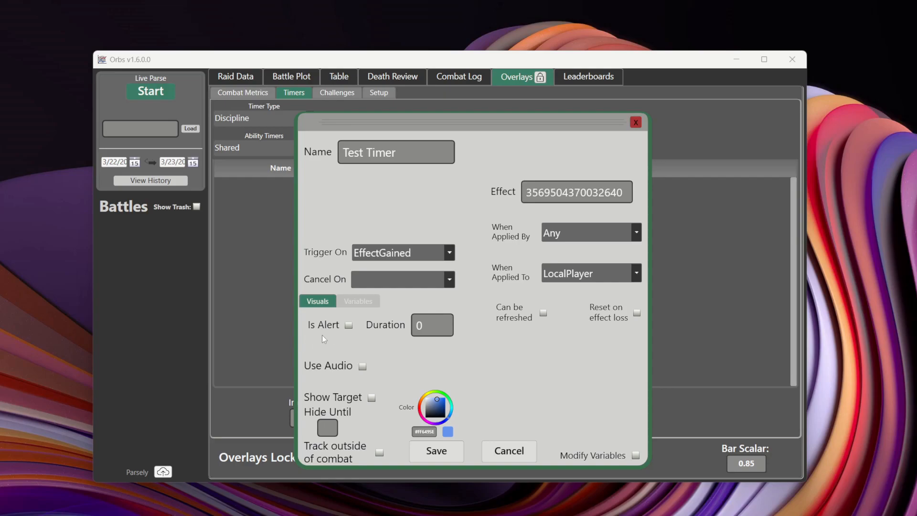
click(349, 326)
click(395, 333)
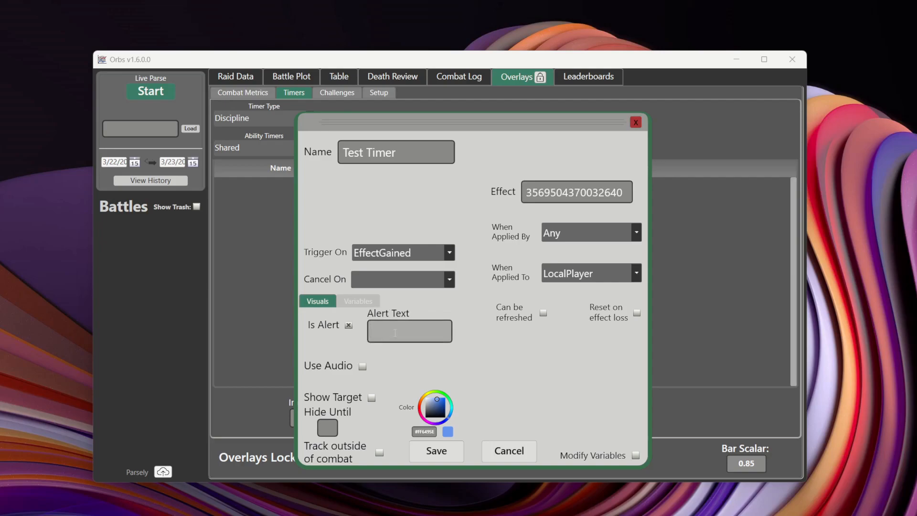
text(Hi Mom!)
key(BackSpace)
key(BackSpace)
key(BackSpace)
key(BackSpace)
key(BackSpace)
key(BackSpace)
key(BackSpace)
click(346, 327)
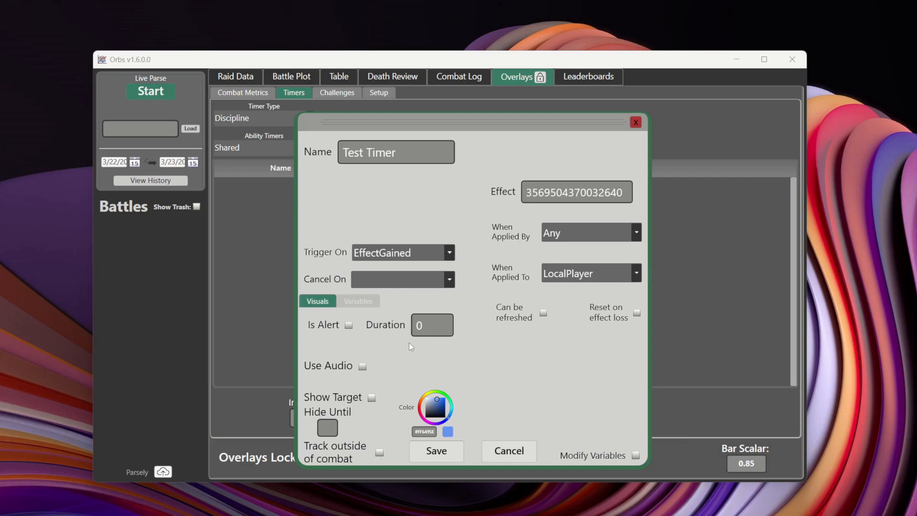
Set the timer's duration to 10 seconds
click(418, 331)
text(10)
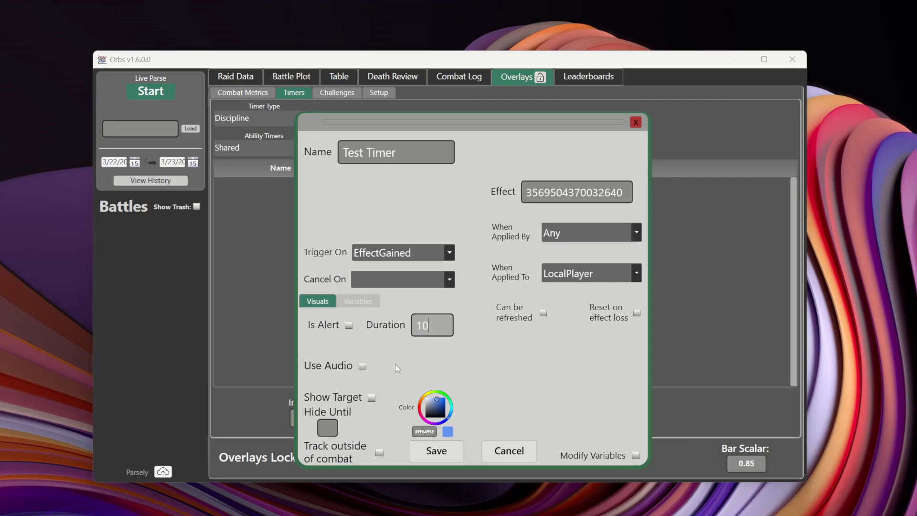
Try enabling audio for the timer and check the available sound choices
click(362, 367)
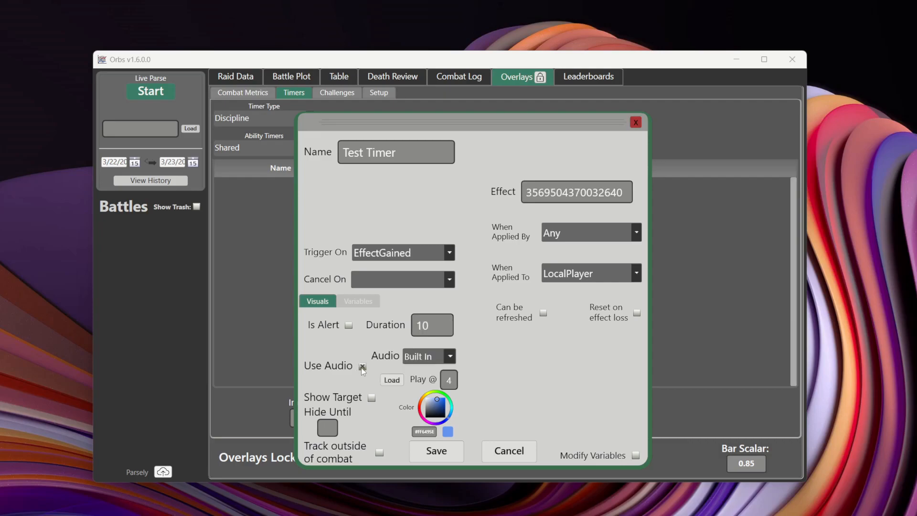
click(440, 359)
click(450, 356)
click(362, 367)
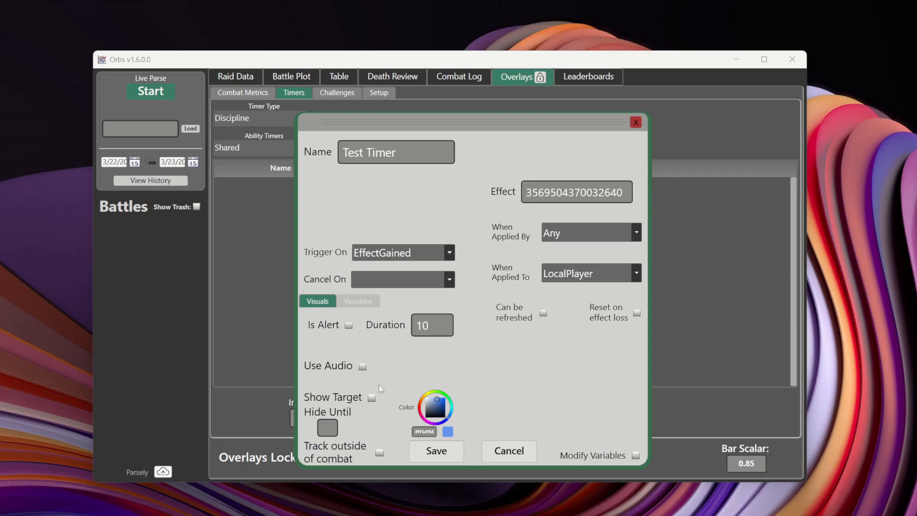
Change the timer's color to red and save the timer, leaving Hide Until empty
click(328, 428)
click(420, 407)
drag(427, 405, 440, 403)
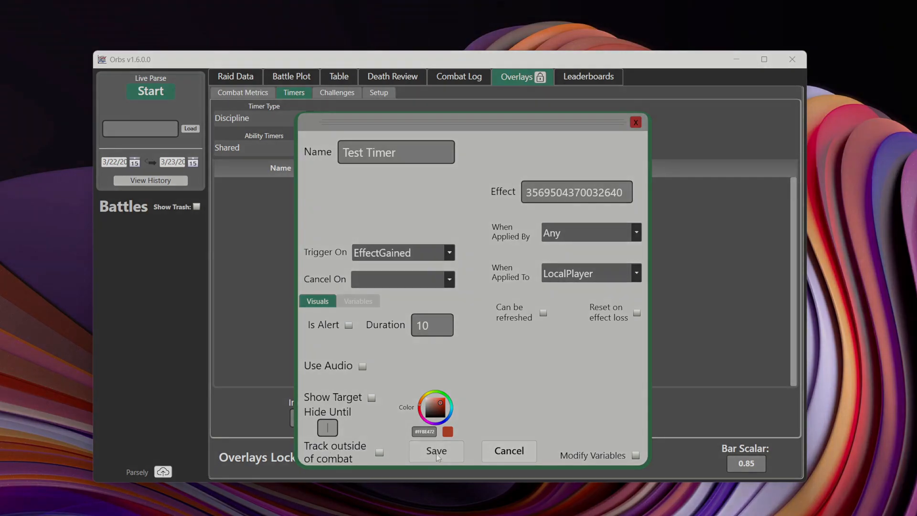
click(437, 451)
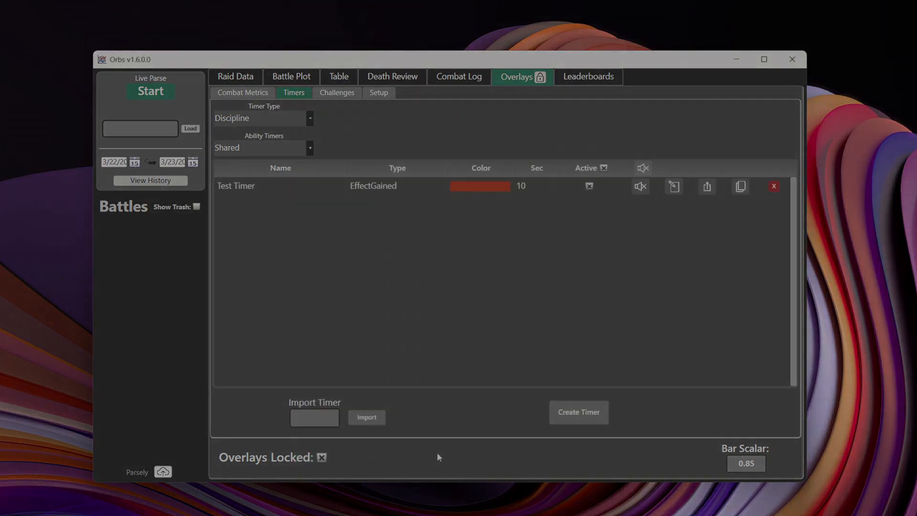